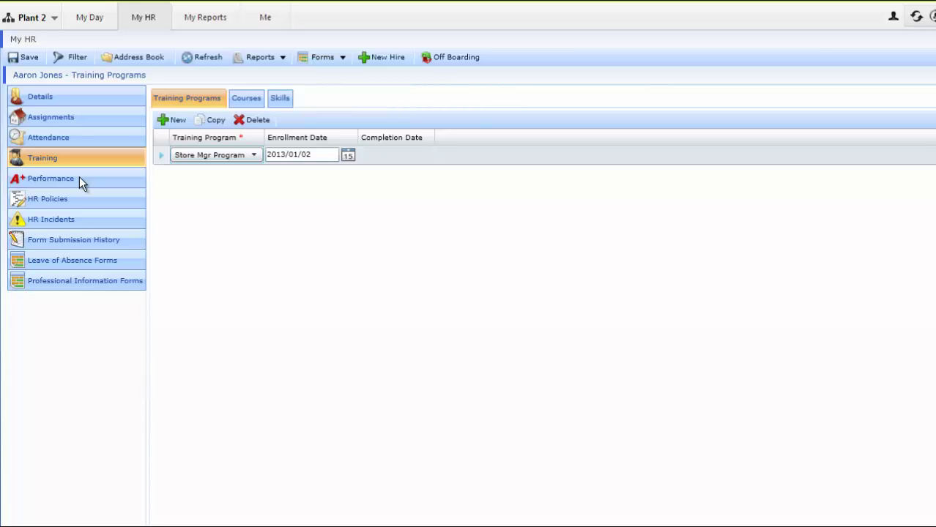
# Review the Store Mgr Program enrollment, the course list's Communication certification, and Sales course choices
pyautogui.click(79, 176)
pyautogui.click(196, 163)
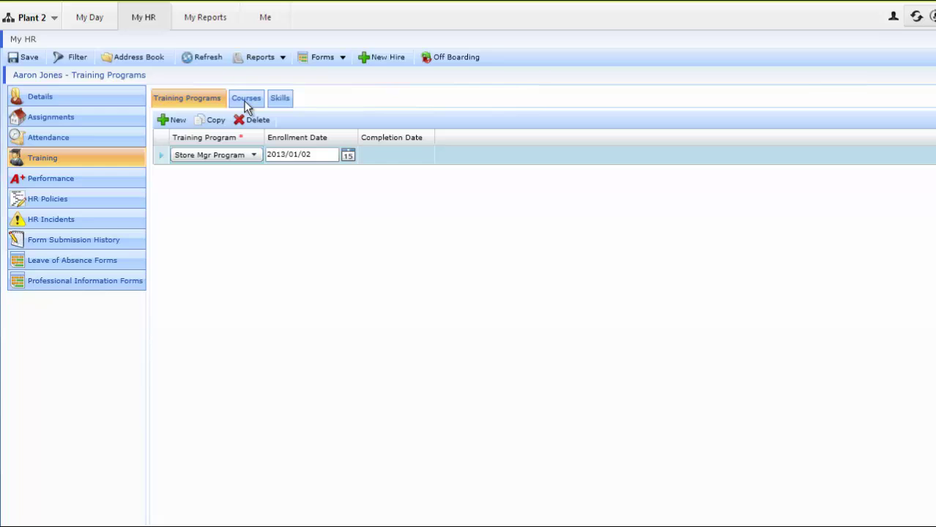
pyautogui.click(245, 102)
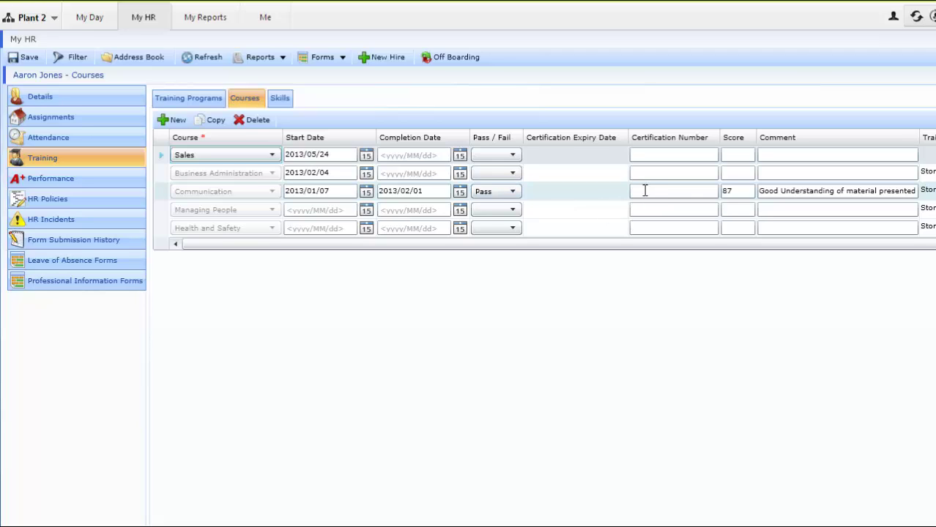
pyautogui.click(715, 191)
pyautogui.click(265, 157)
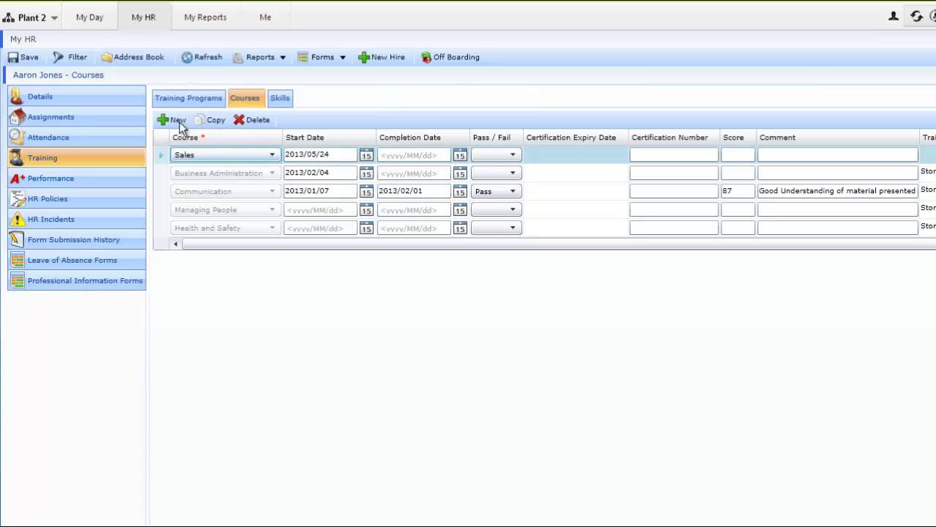
pyautogui.click(273, 155)
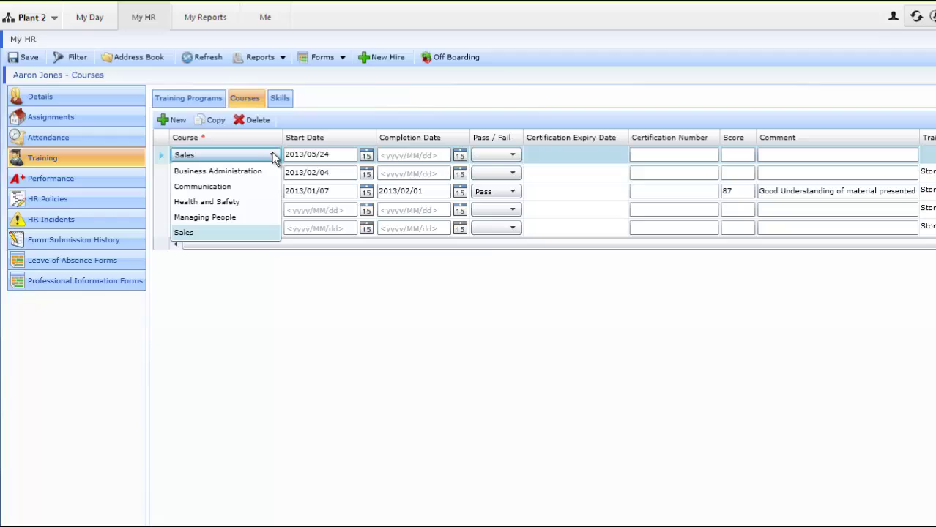
pyautogui.click(286, 104)
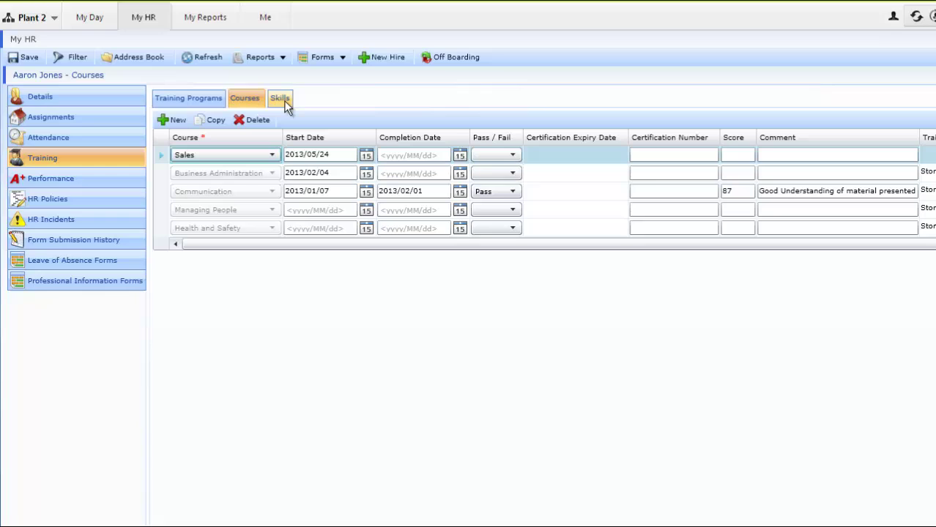
# View the Skills list and the skill choices for the First Aid entry dated 2012/12/31
pyautogui.click(281, 101)
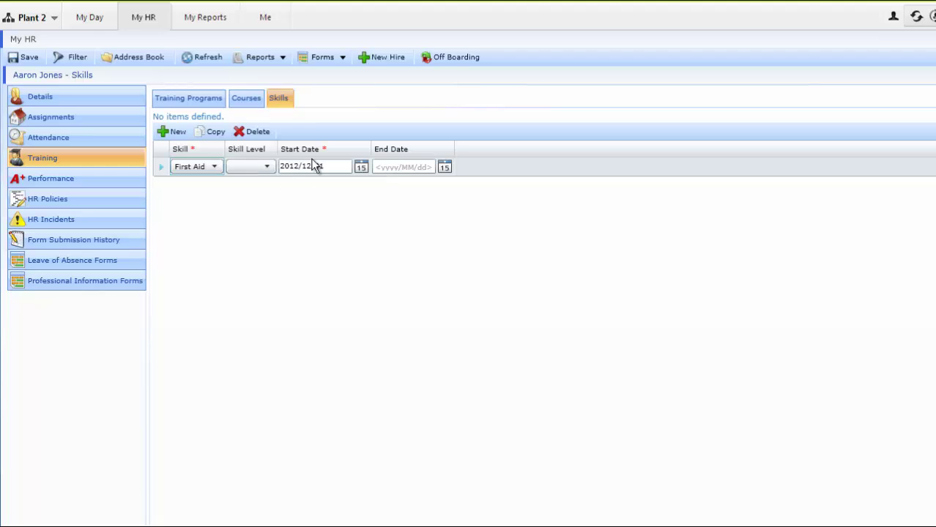
pyautogui.hotkey('alt', 'Down')
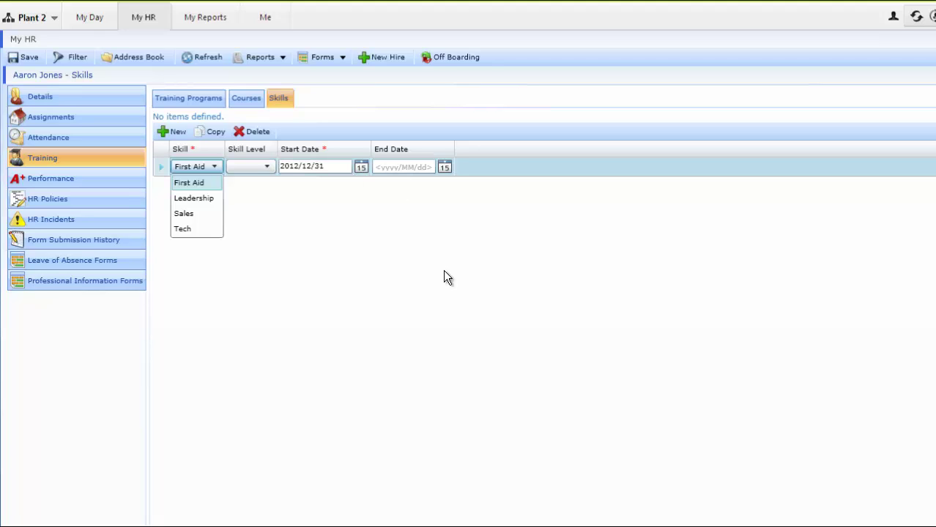
pyautogui.click(110, 180)
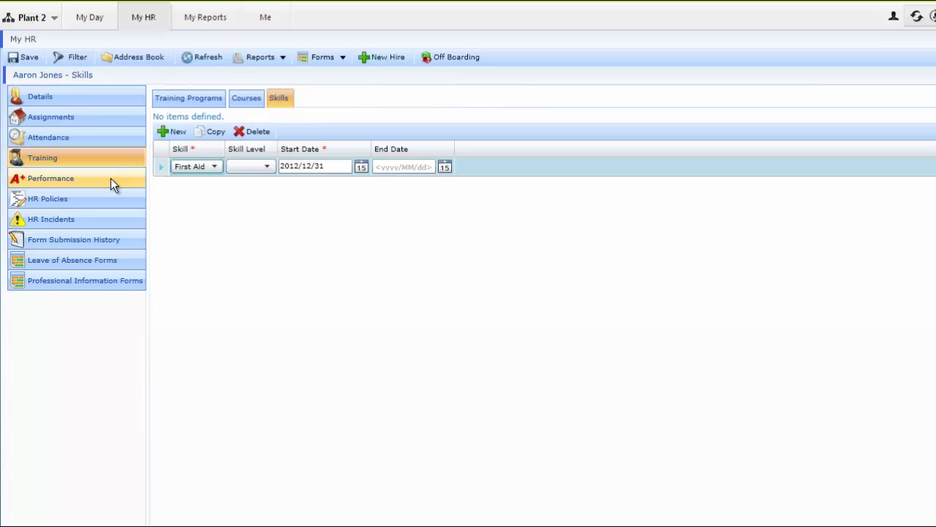
# Review the H1 cycle performance review comments, then show the employee's HR incidents
pyautogui.click(110, 178)
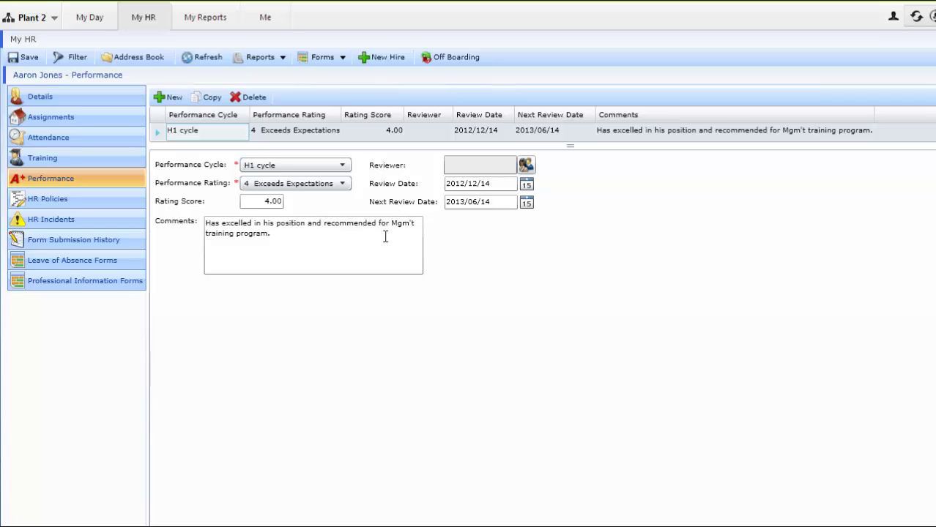
pyautogui.click(386, 236)
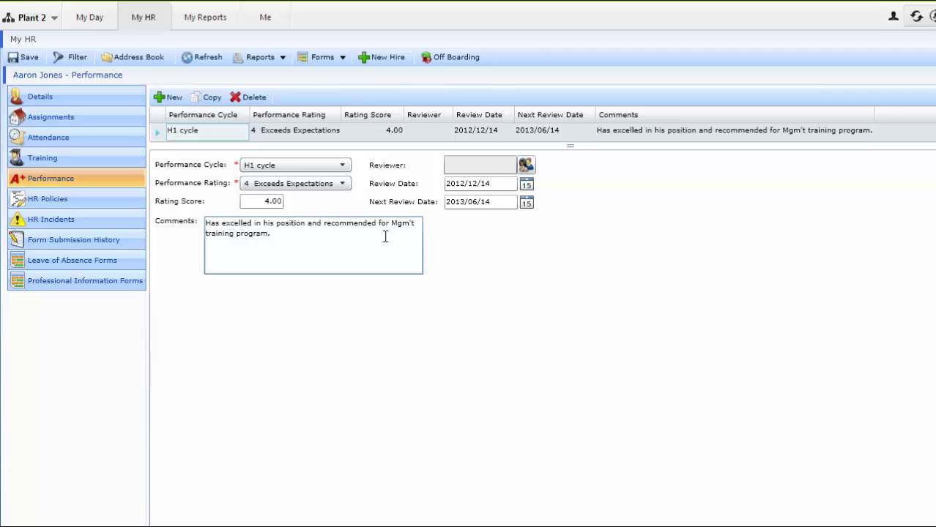
pyautogui.click(378, 145)
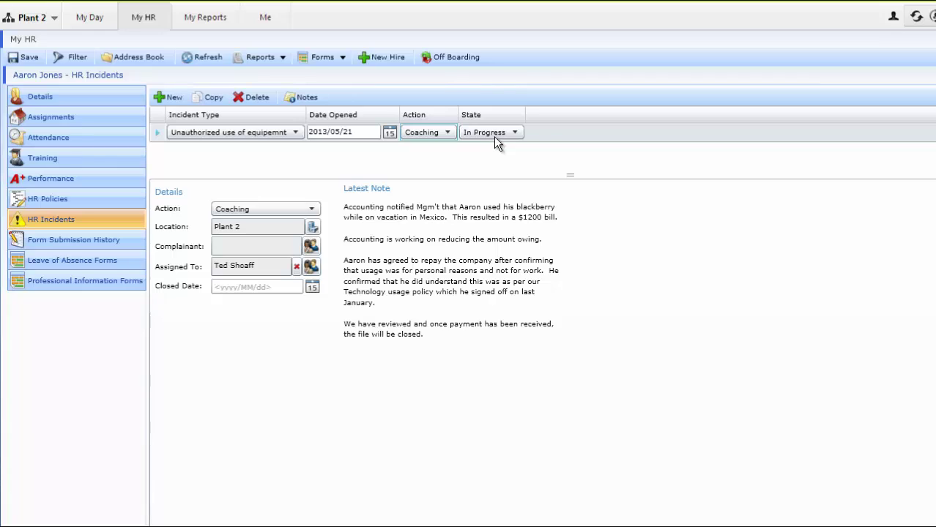
pyautogui.click(495, 139)
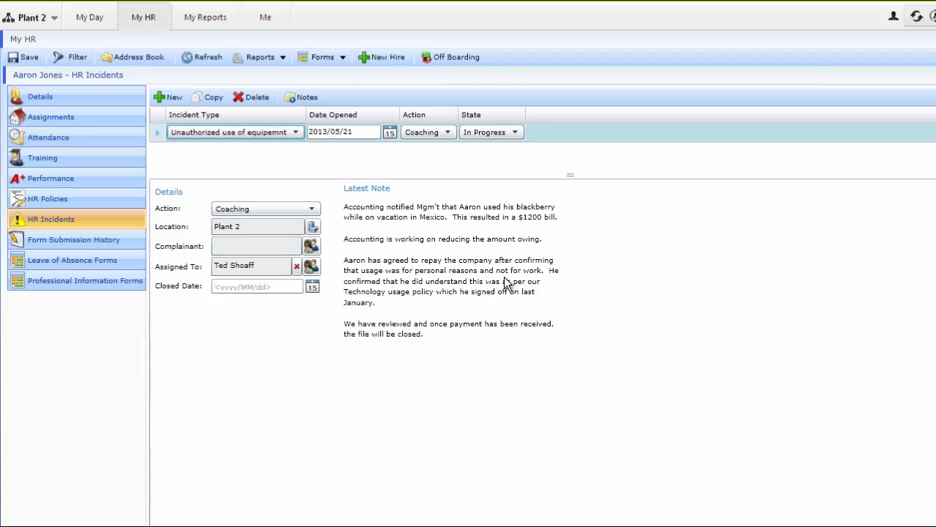
# Show the employee's HR Policies list from the left sidebar
pyautogui.click(86, 203)
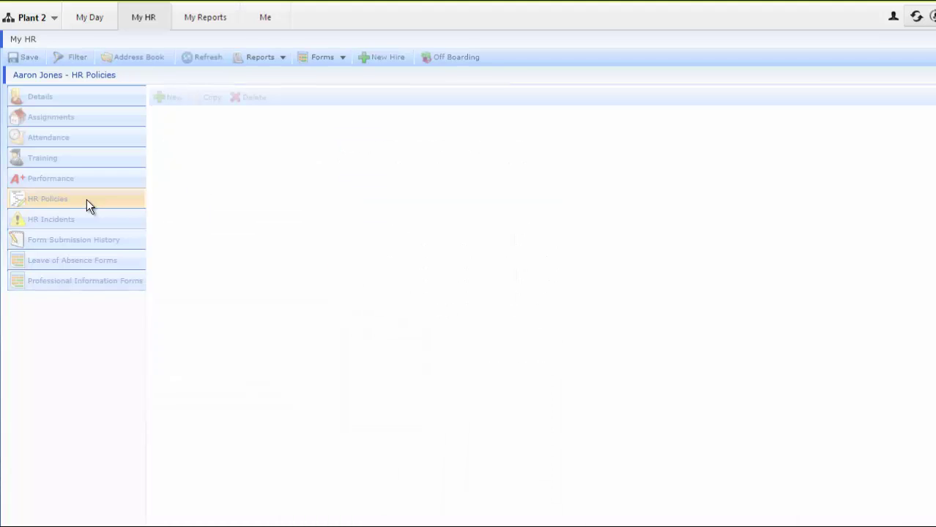